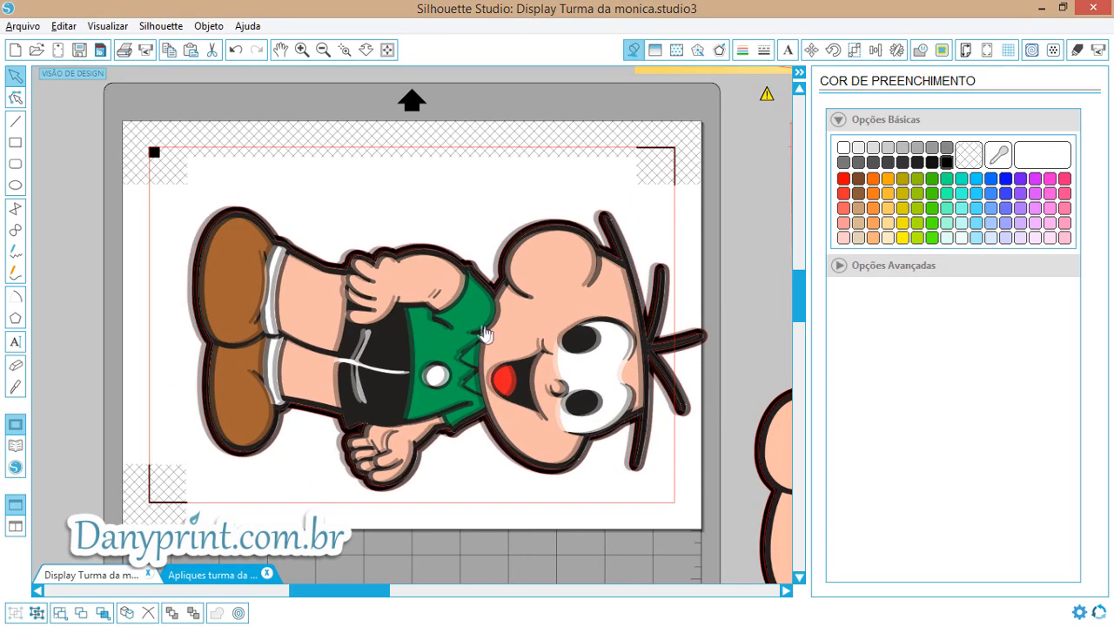
Move the boy figure inside the page's registration-mark area and inspect the black border around its hair.
left_click_drag(458, 322, 457, 323)
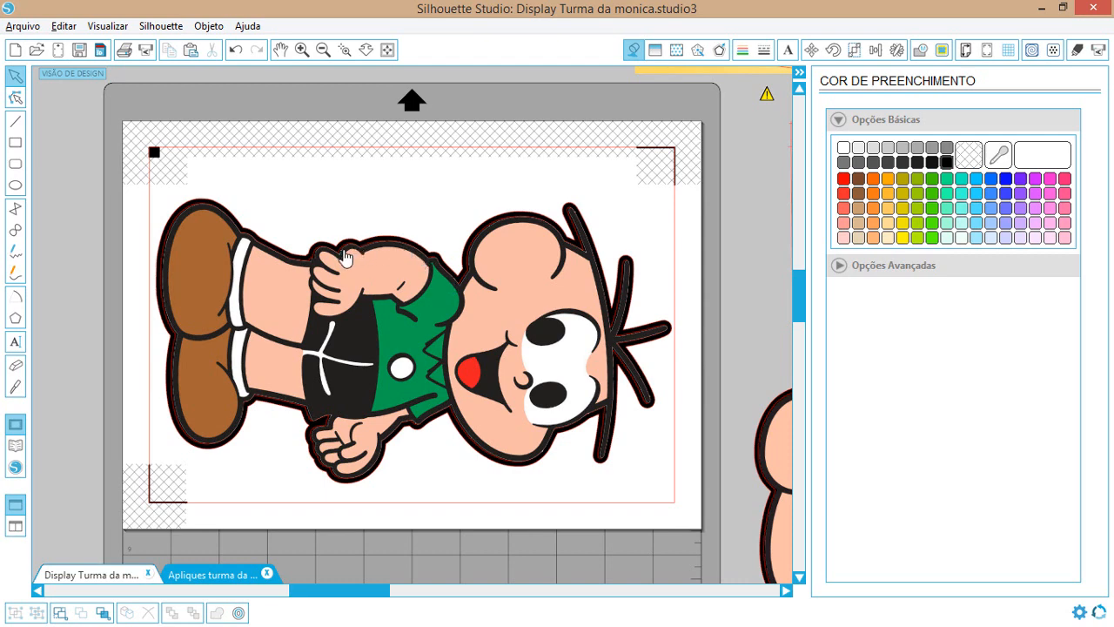
scroll(610, 193, "up", 5)
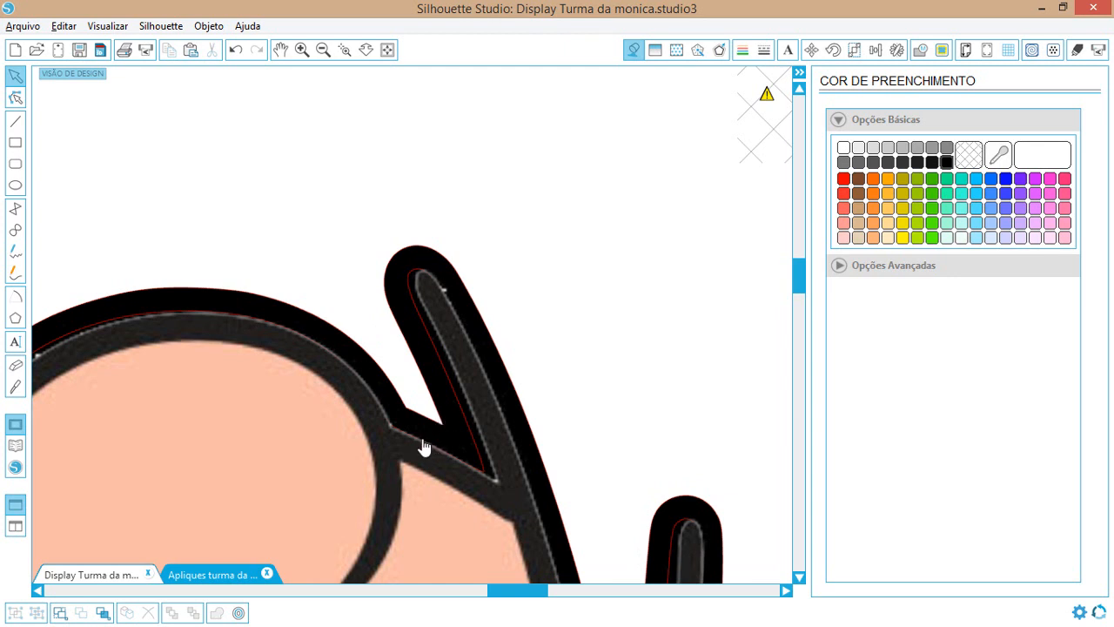
left_click(387, 49)
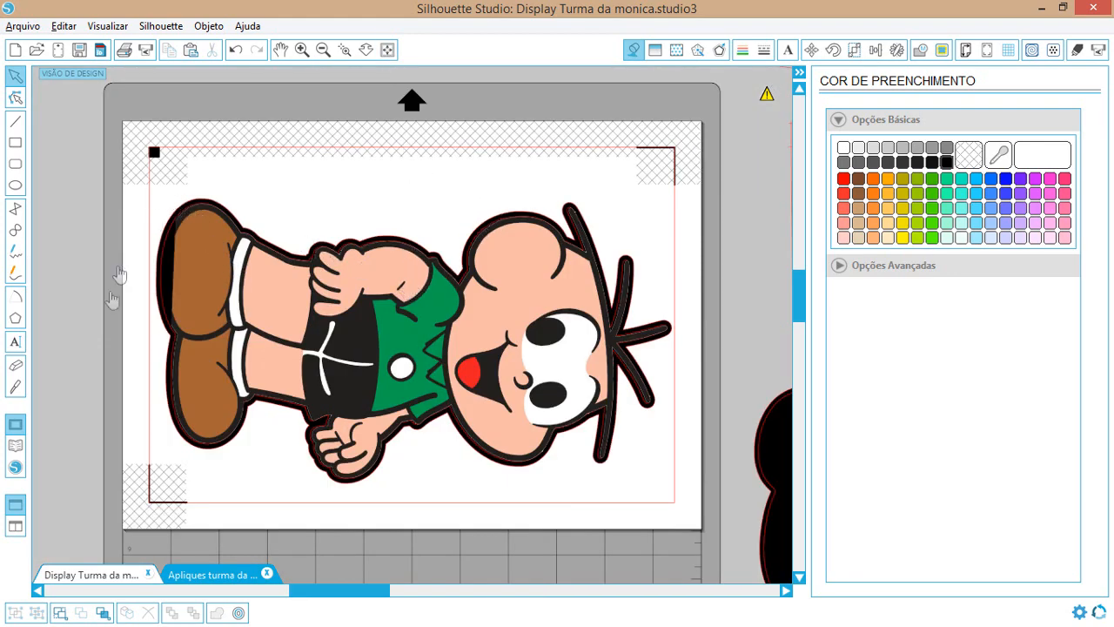
Rotate the girl with the watermelon until she stands upright in the free area beside the page.
scroll(208, 351, "right", 5)
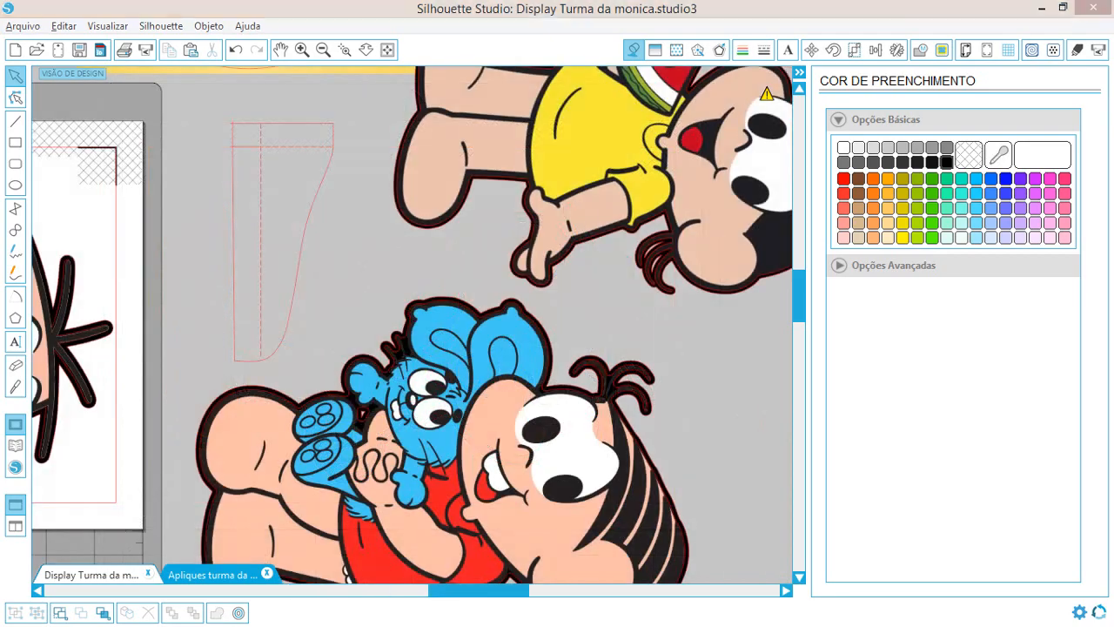
left_click_drag(457, 594, 509, 592)
left_click(682, 331)
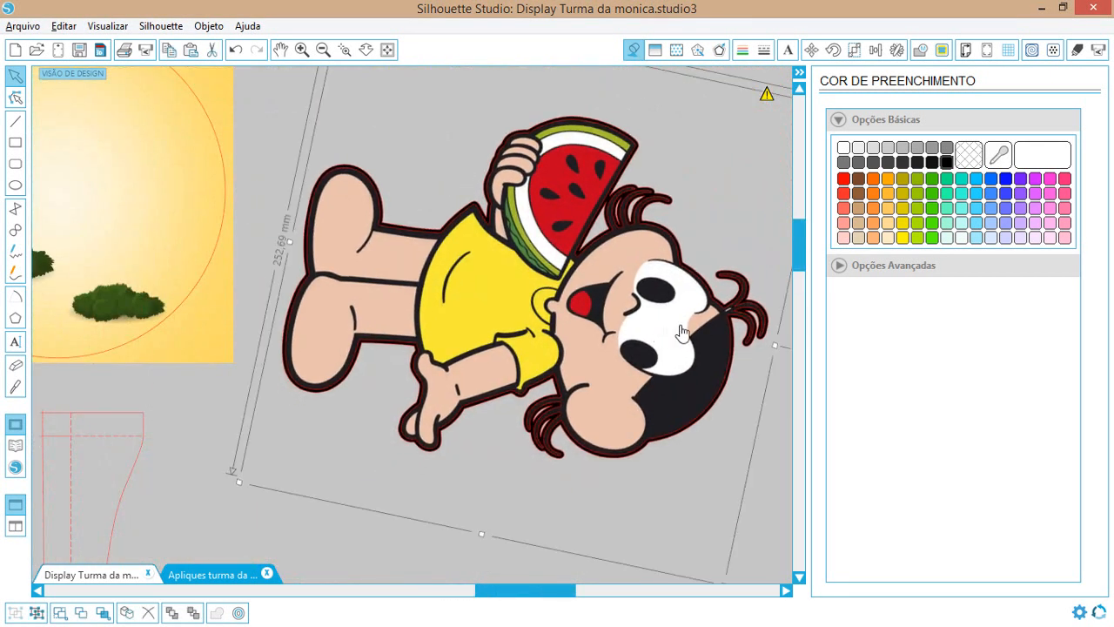
left_click_drag(740, 344, 674, 357)
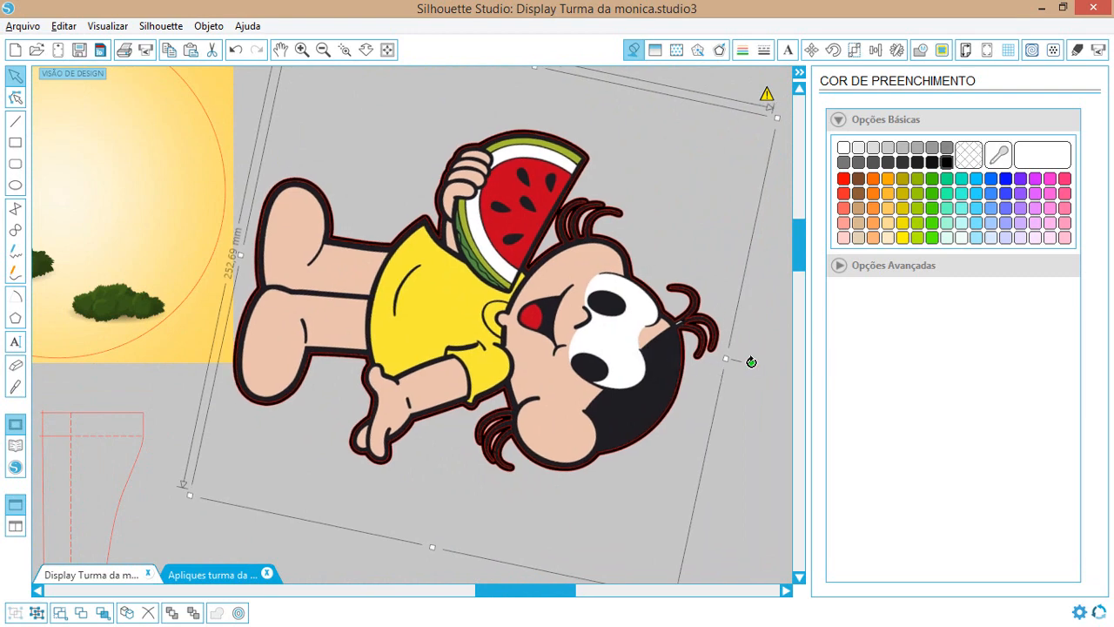
left_click_drag(750, 364, 517, 89)
left_click_drag(541, 215, 556, 199)
Ungroup the girl figure into its separate parts and clear the selection.
right_click(555, 199)
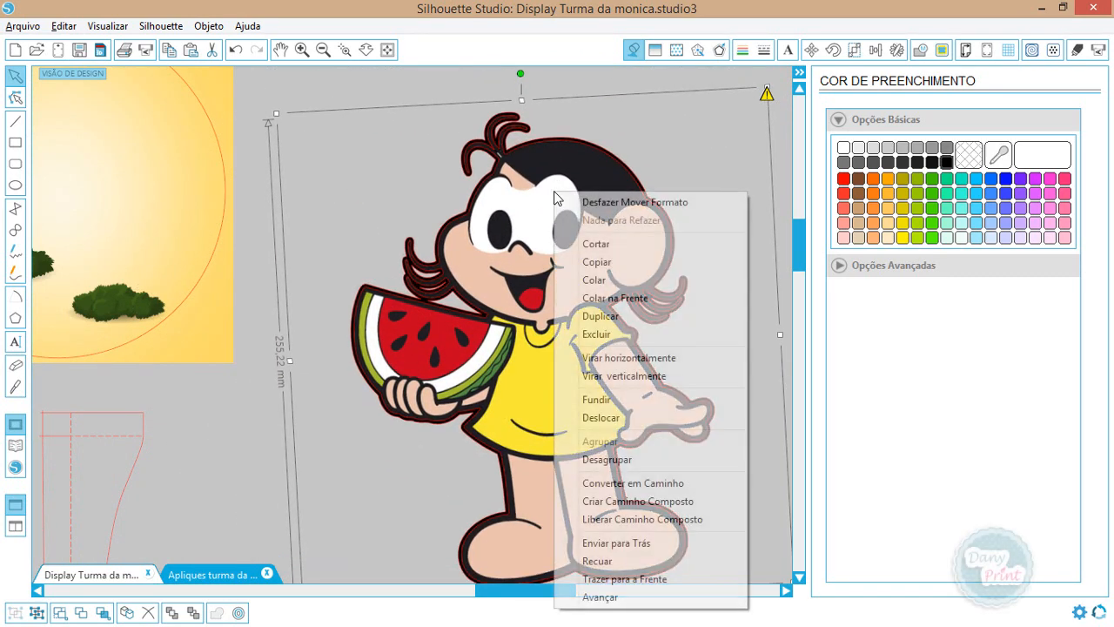
left_click(215, 431)
left_click(215, 430)
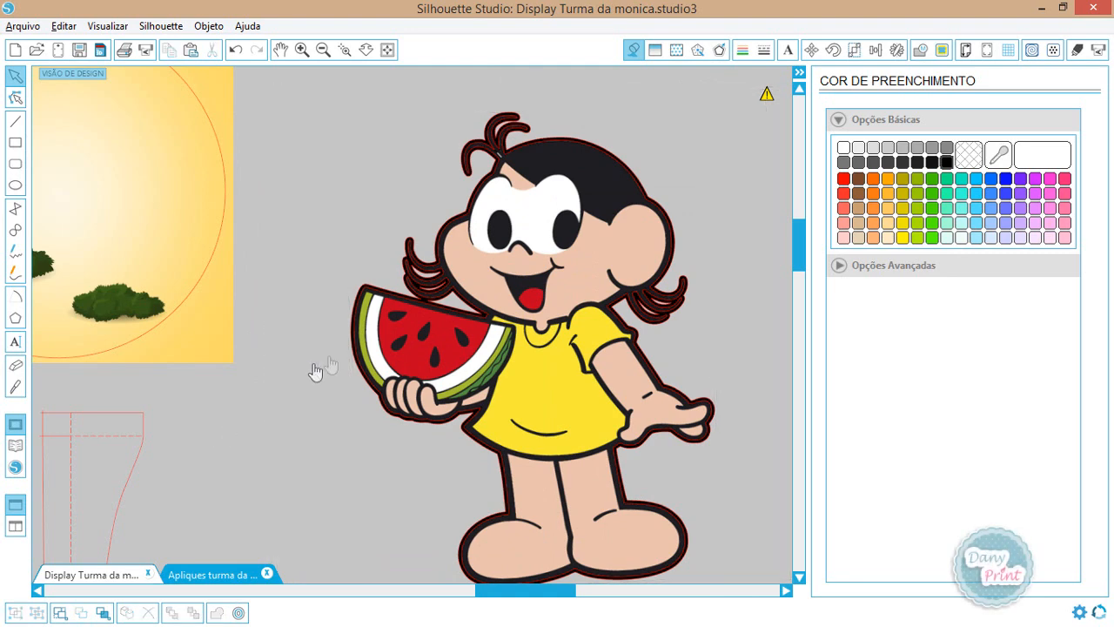
Pull the girl's colour picture, red cut outline and black silhouette apart so they lie side by side.
left_click_drag(474, 278, 658, 248)
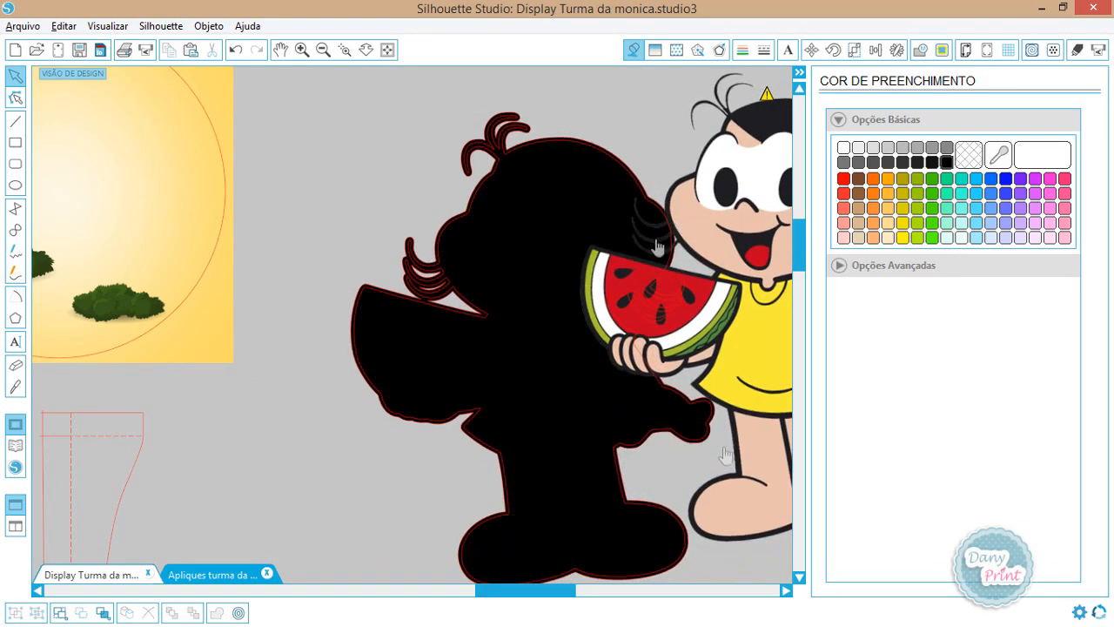
left_click(590, 592)
left_click_drag(547, 380, 661, 348)
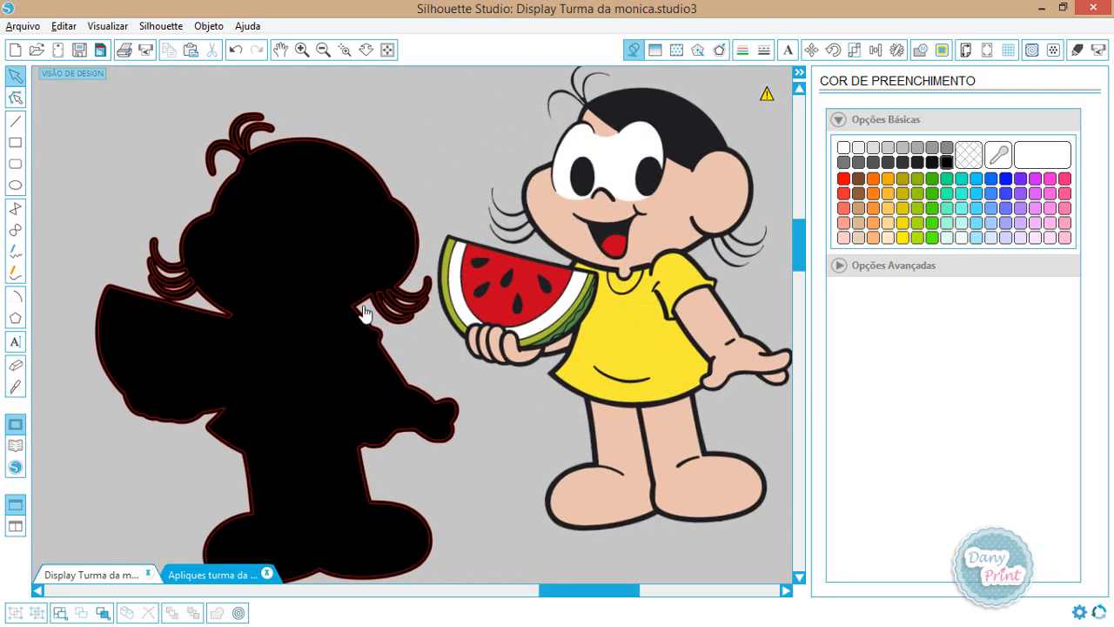
left_click_drag(352, 306, 364, 313)
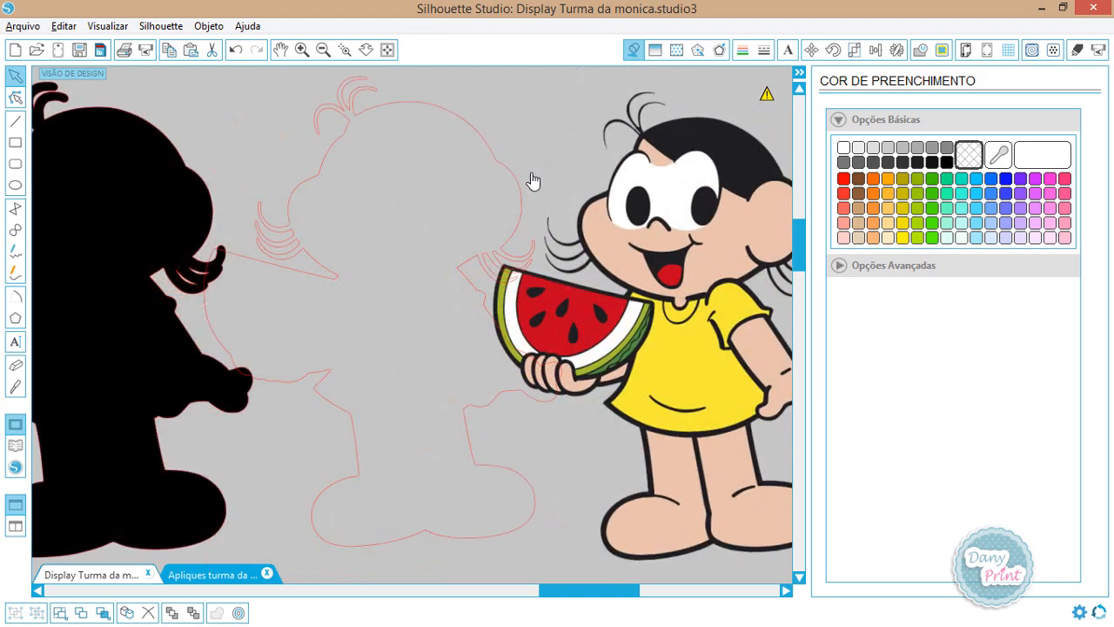
left_click_drag(532, 180, 560, 188)
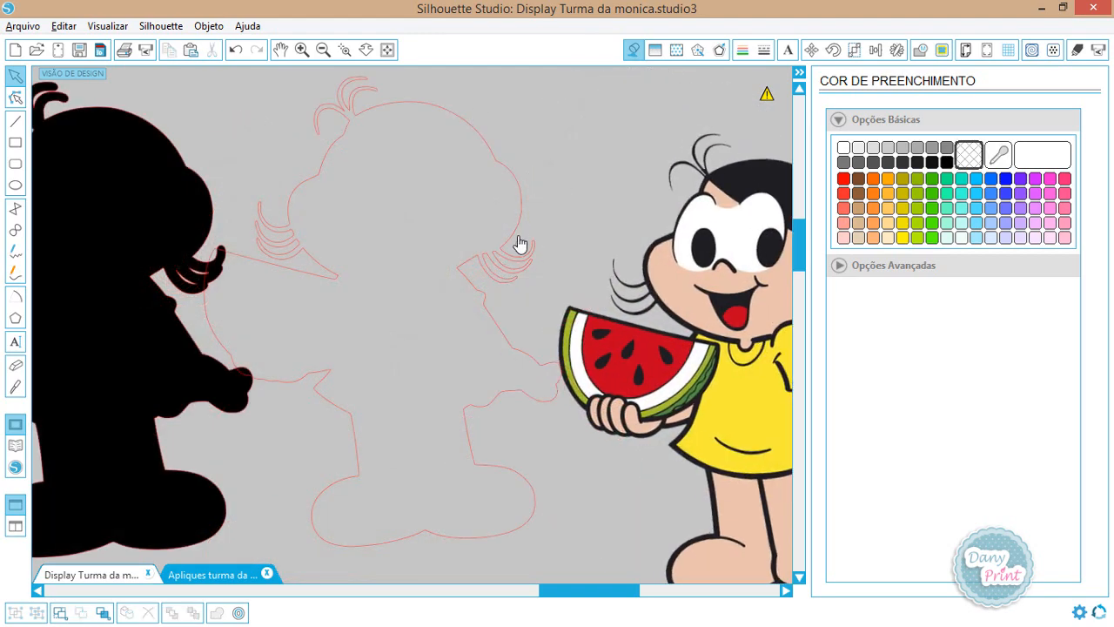
Try the girl's colour picture on top of the unfilled outline, moving it back beside the outline after the comparison.
left_click(460, 277)
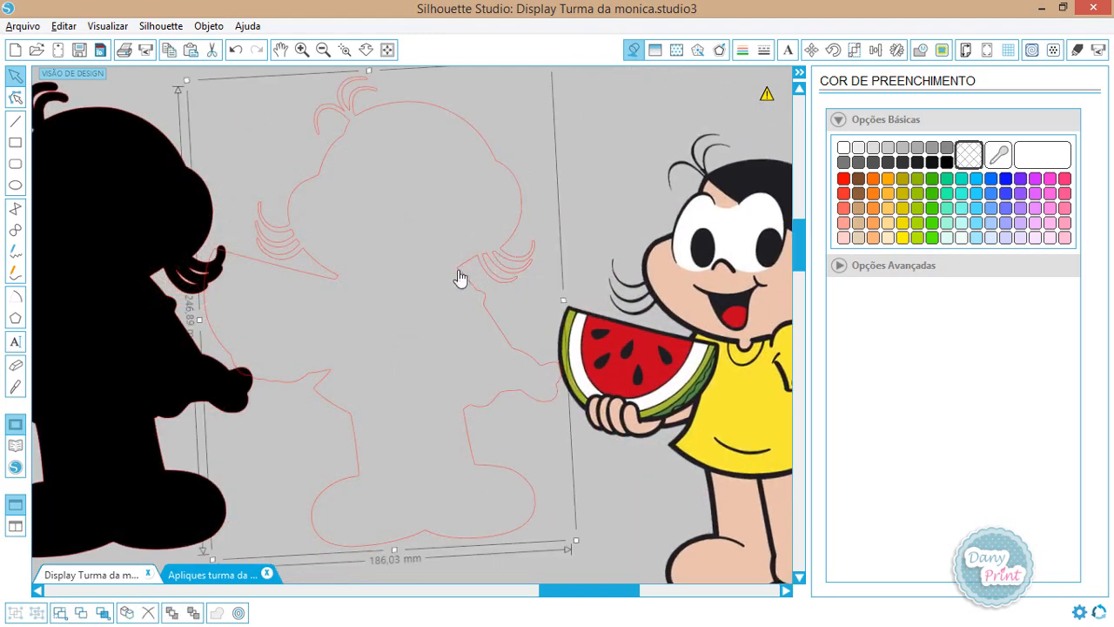
left_click_drag(653, 272, 363, 208)
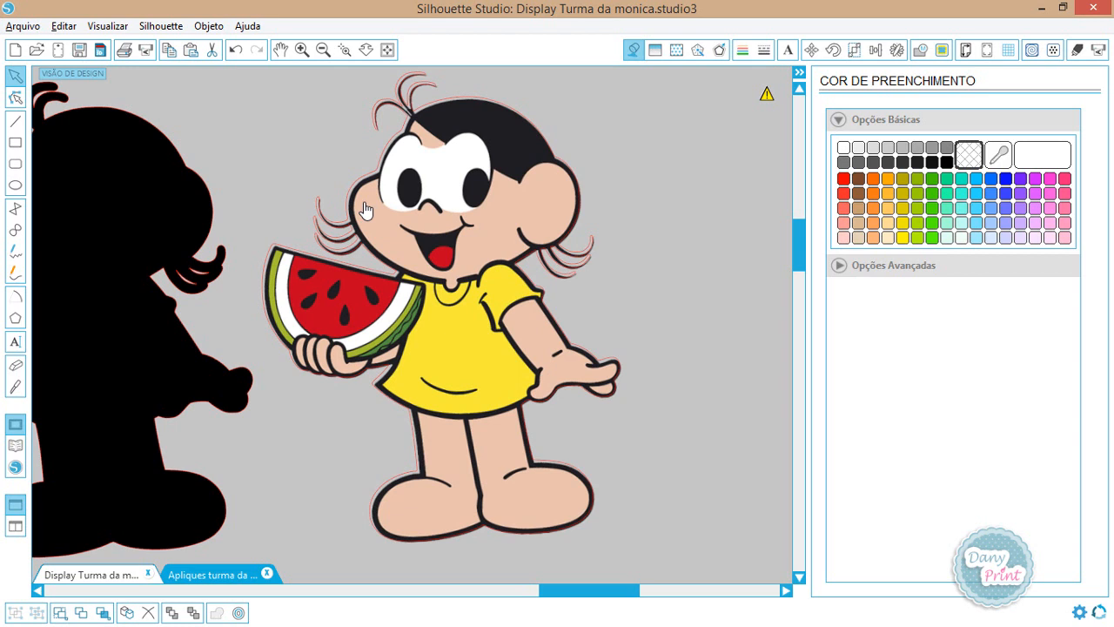
left_click_drag(365, 209, 634, 277)
Examine the Offset options for the girl's outline, along with the low-resolution notice for the picture.
left_click(369, 277)
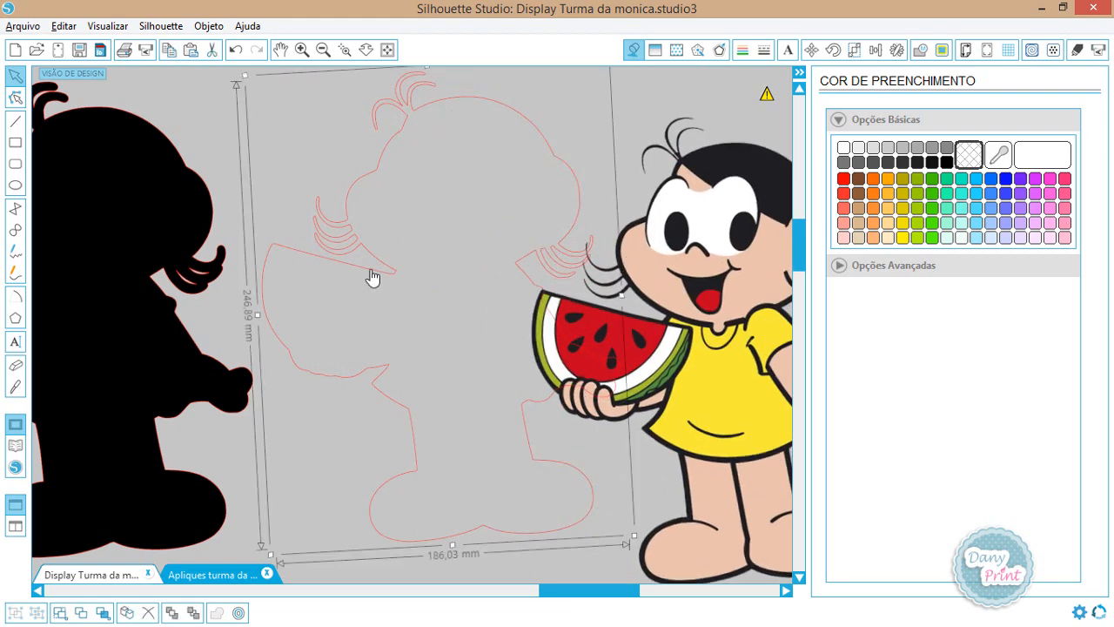
left_click(717, 51)
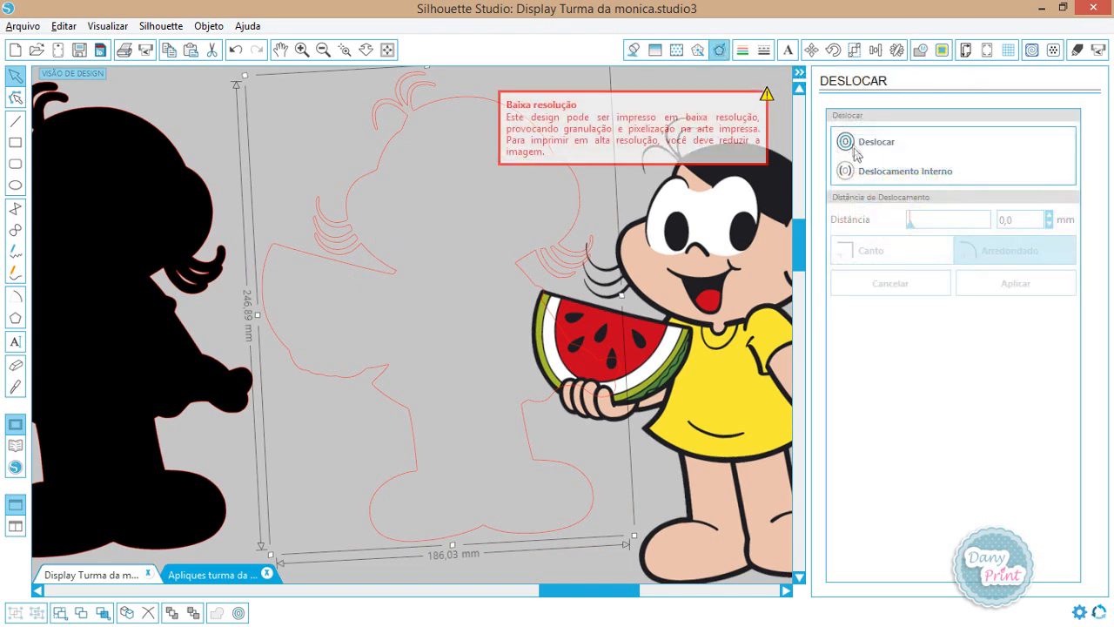
left_click(766, 226)
left_click(766, 226)
mouse_move(768, 92)
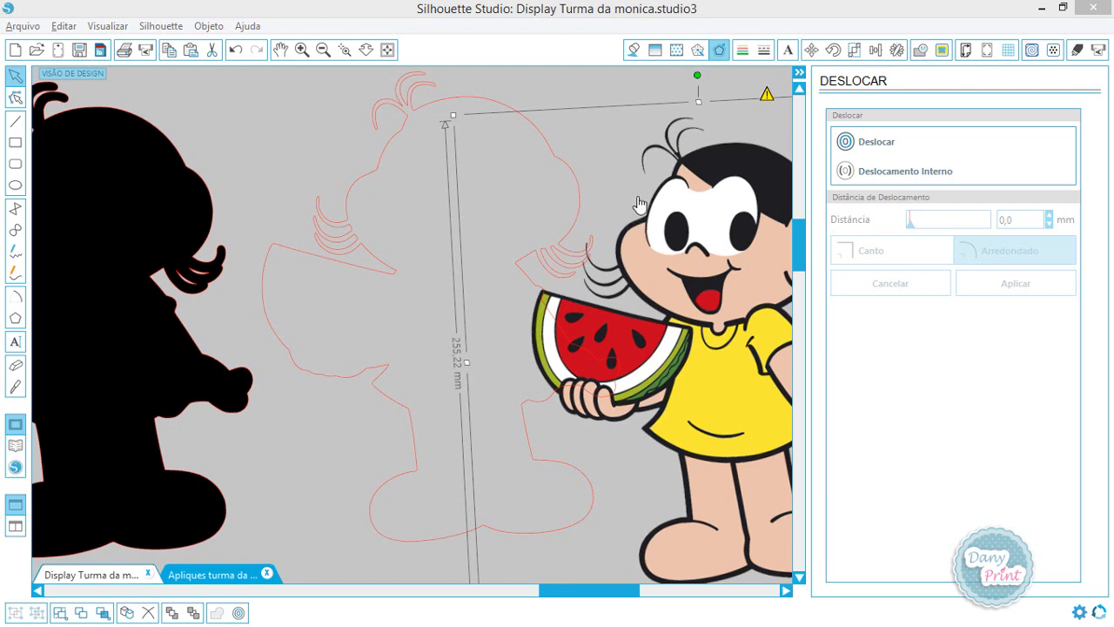
left_click(341, 153)
left_click(366, 184)
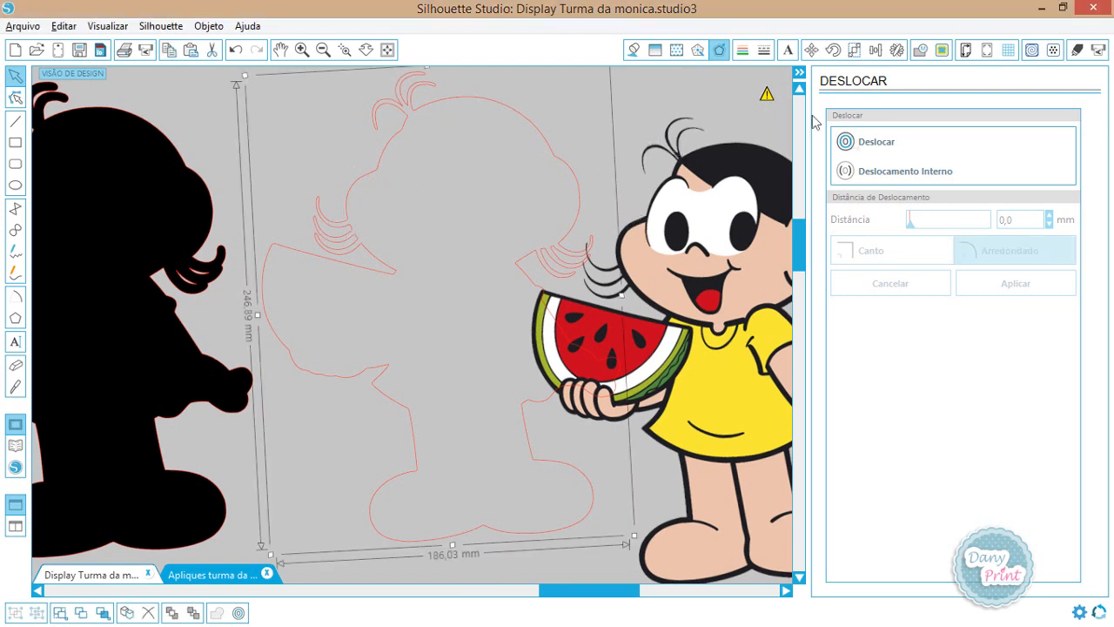
Move the black silhouette closer to the outline and compare the cut styles assigned to both shapes.
left_click_drag(192, 187, 331, 229)
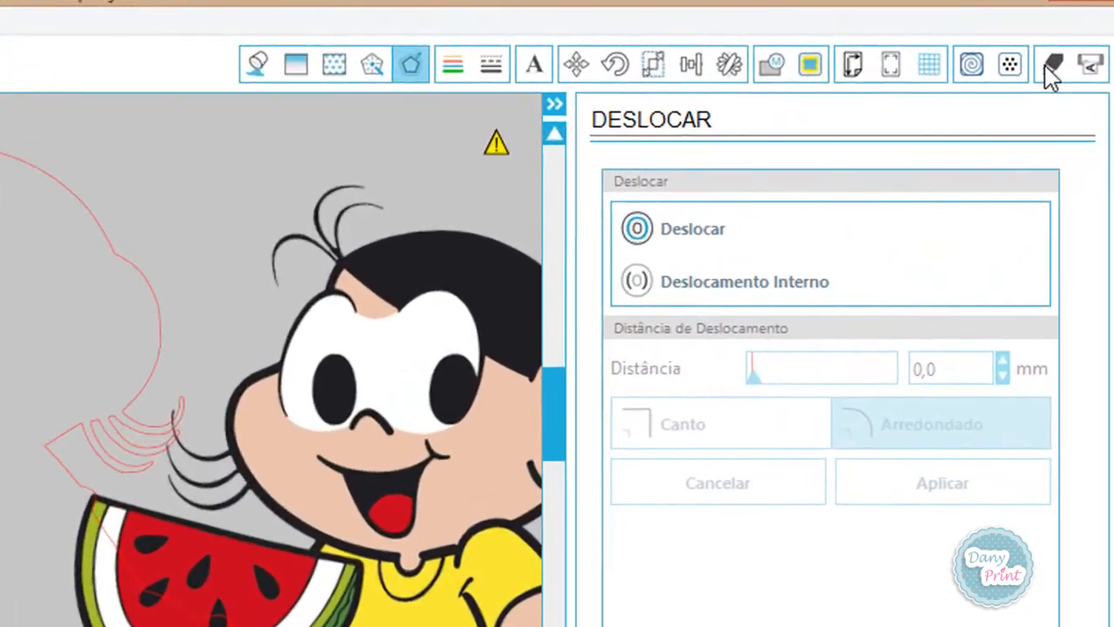
left_click(1075, 50)
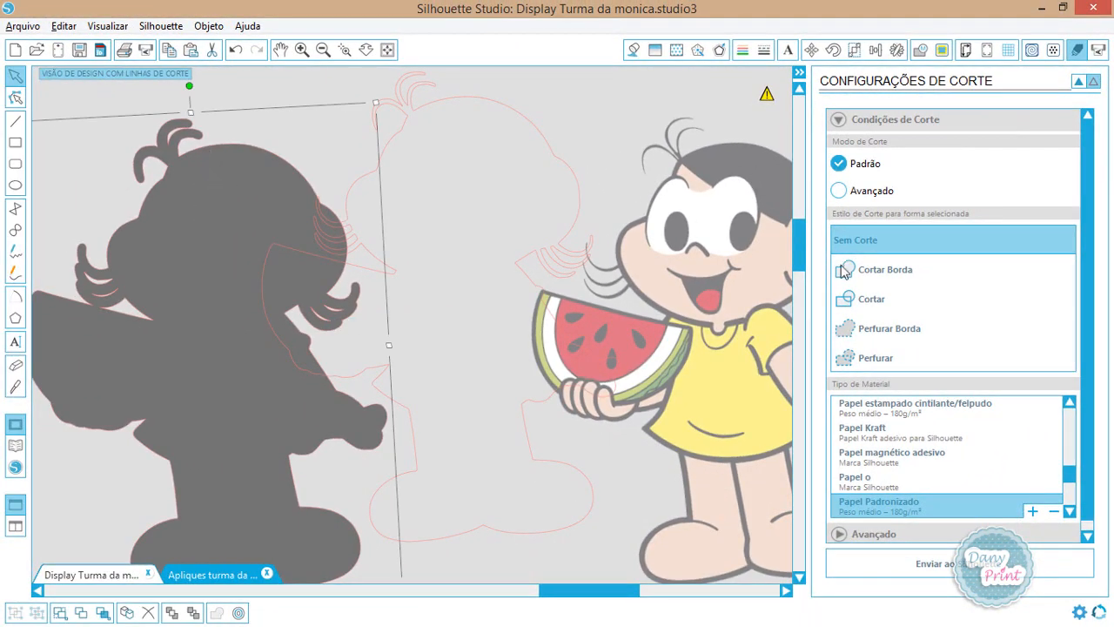
left_click(564, 179)
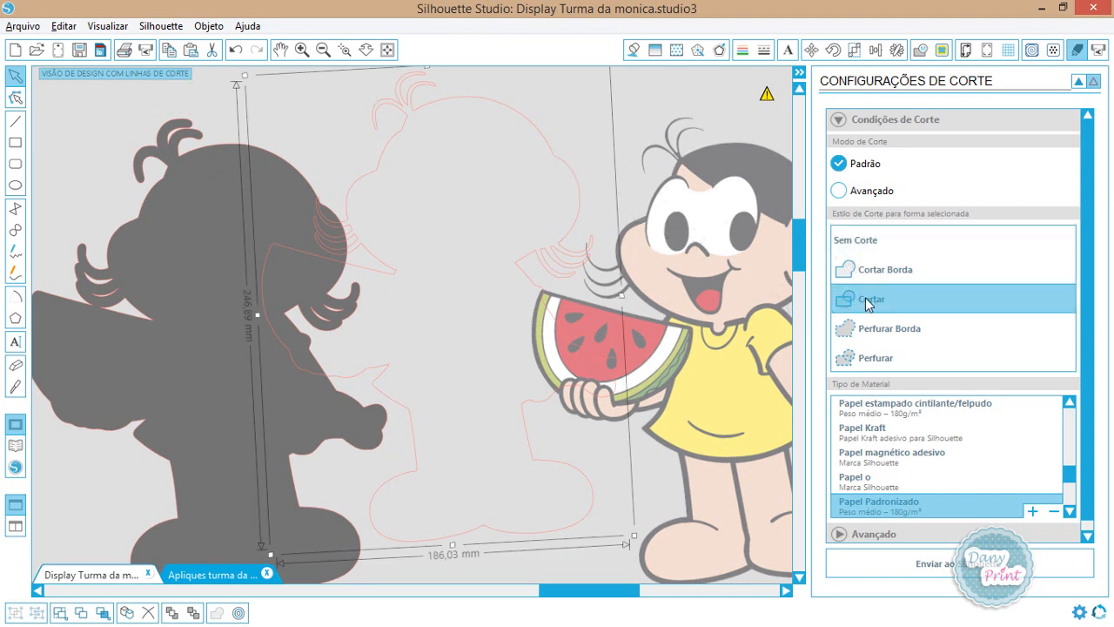
left_click(201, 112)
left_click(633, 49)
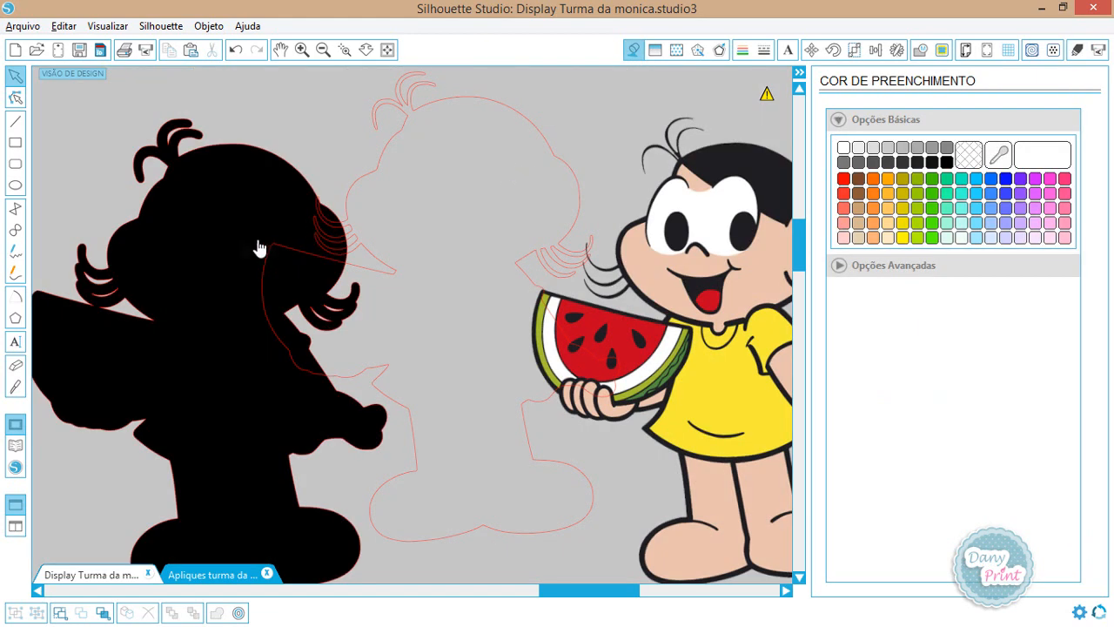
Reassemble the girl by stacking the outline and the colour picture centred over the black silhouette.
left_click_drag(205, 222, 257, 212)
left_click_drag(390, 141, 212, 187)
left_click_drag(674, 268, 217, 255)
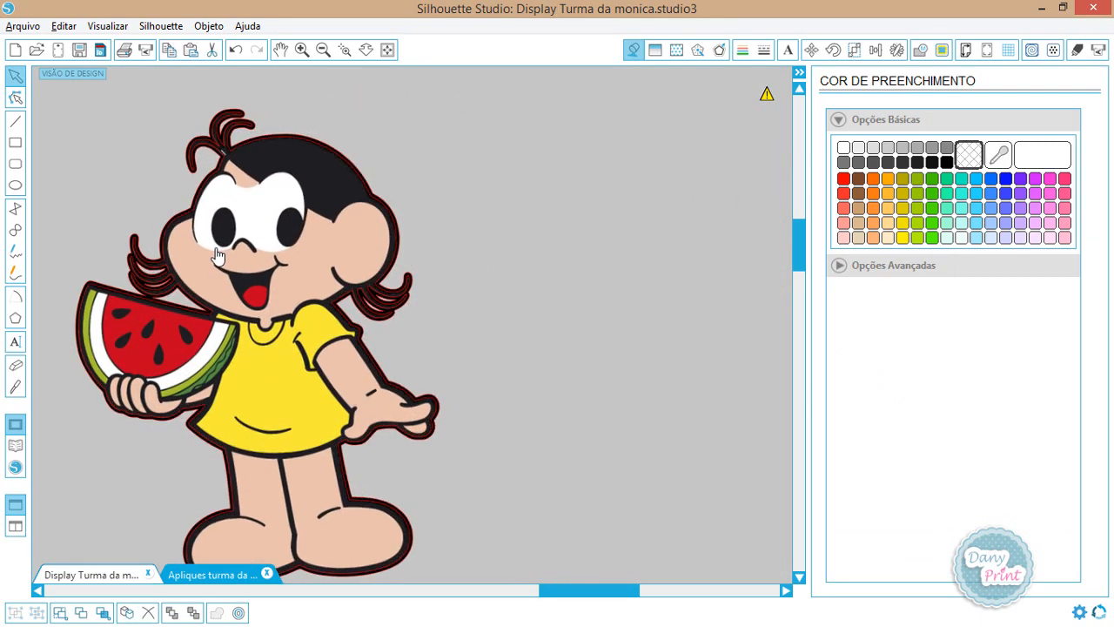
left_click(504, 379)
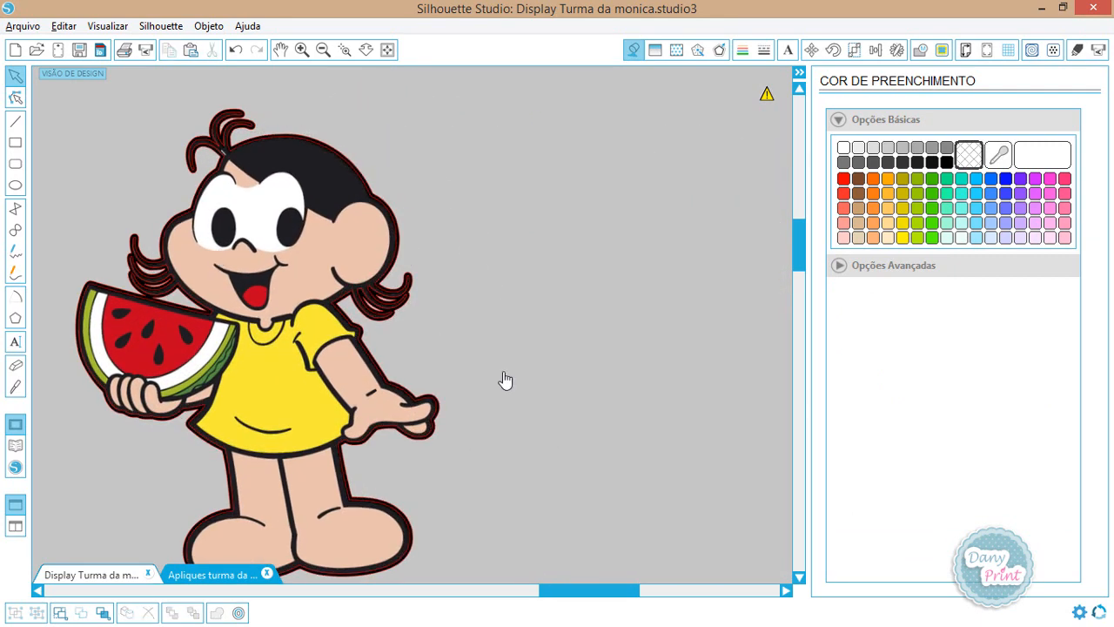
Rotate the boy figure on the page slightly to adjust its fit within the registration marks.
left_click(389, 50)
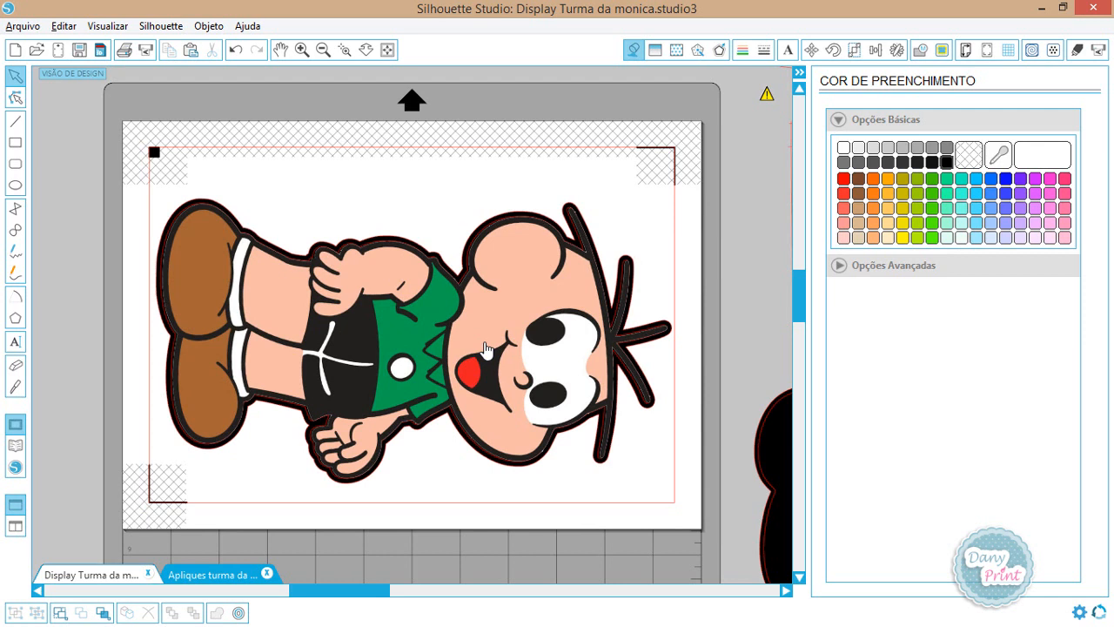
left_click(415, 332)
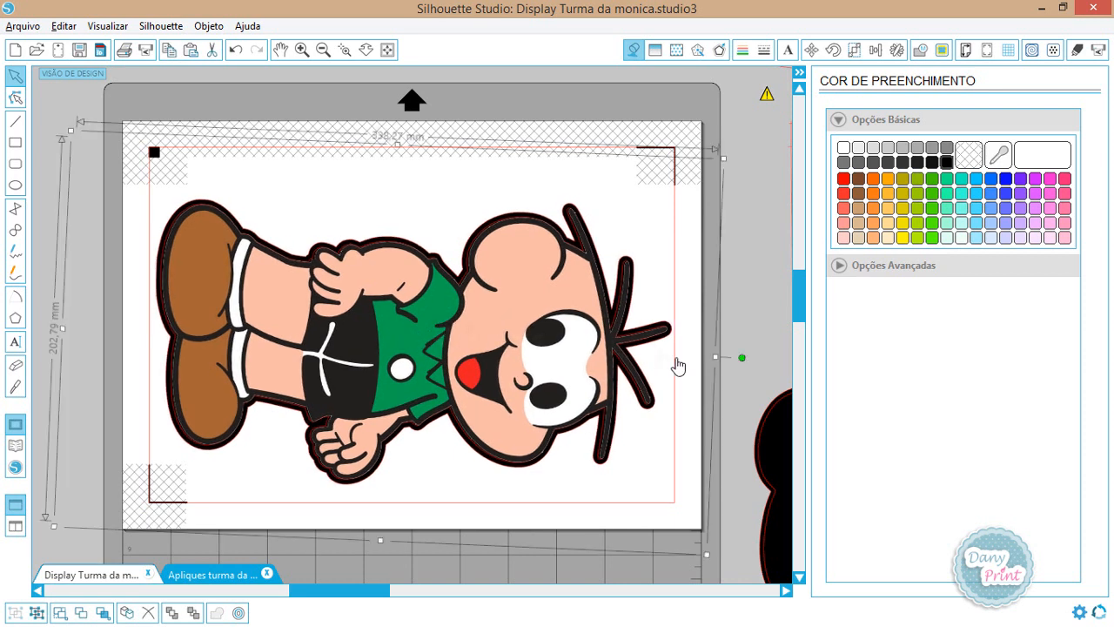
left_click_drag(744, 357, 742, 362)
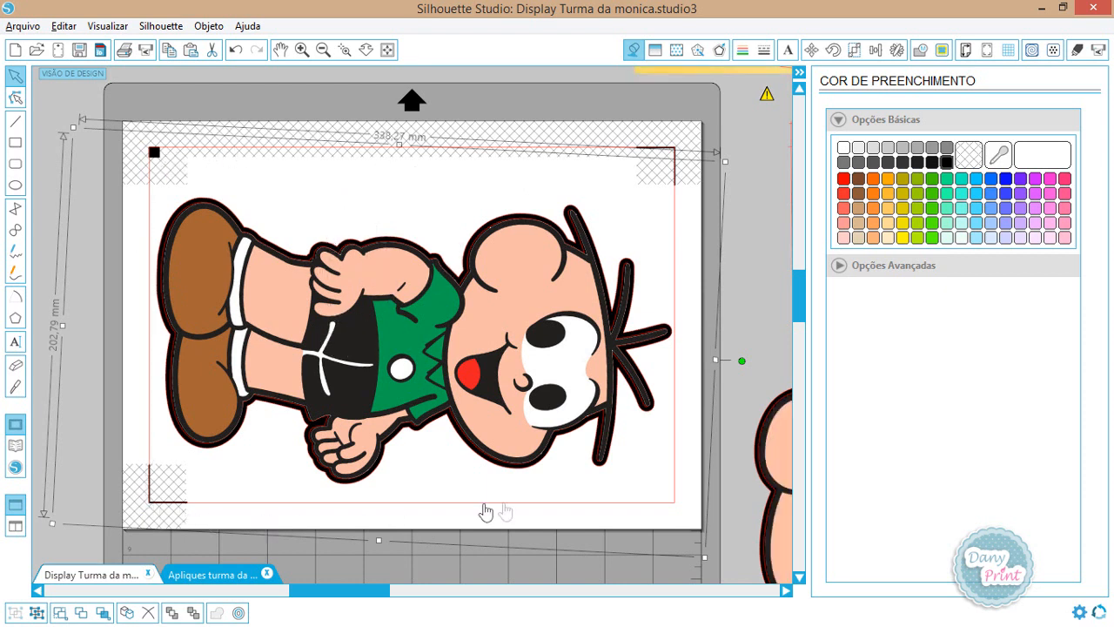
Print one copy of the page with the boy figure on the L355 Series(Rede) printer.
left_click(124, 50)
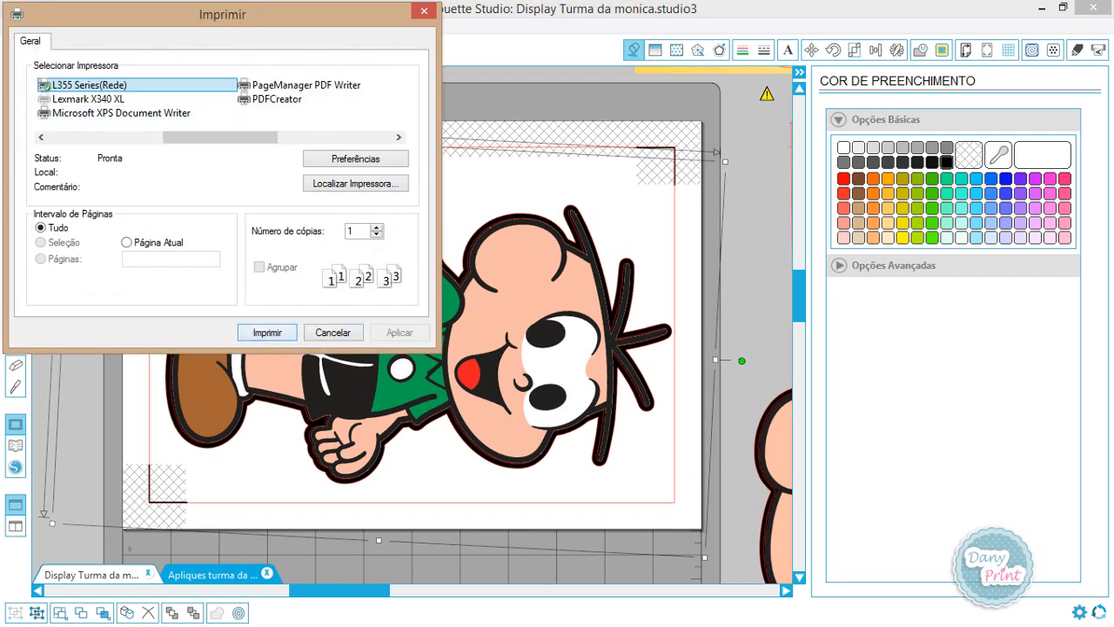
key("Return")
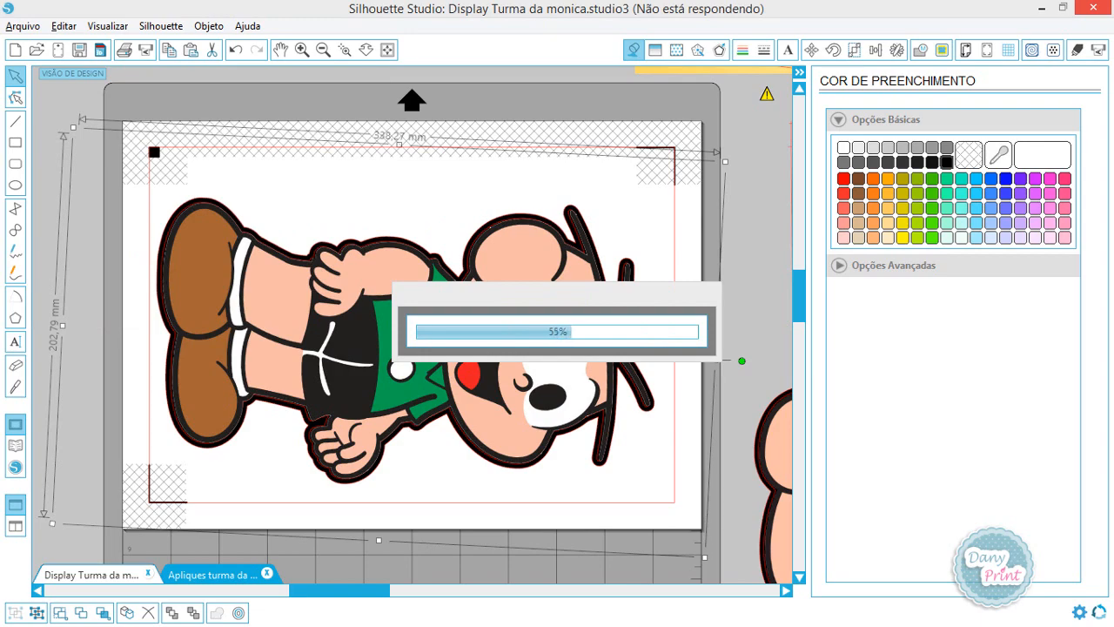